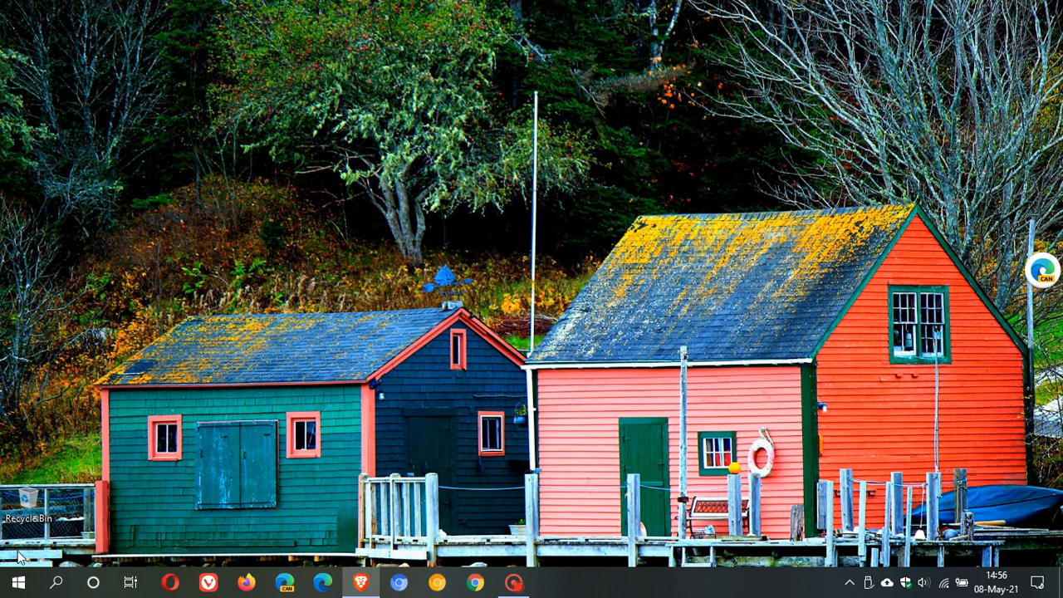
Open the Backup page in the Update & Security section of Windows Settings
left_click(18, 581)
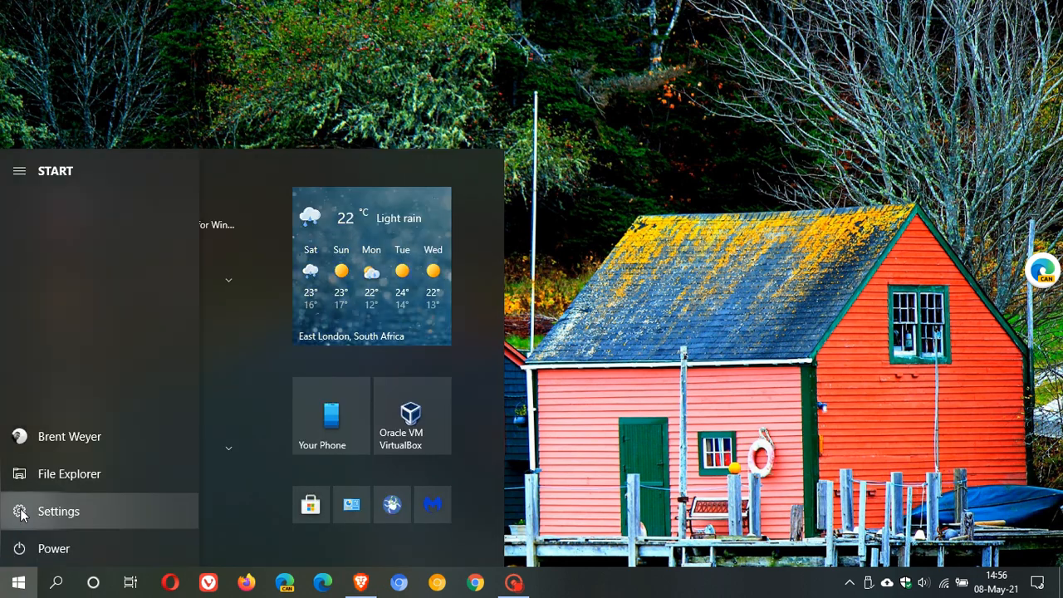
left_click(22, 513)
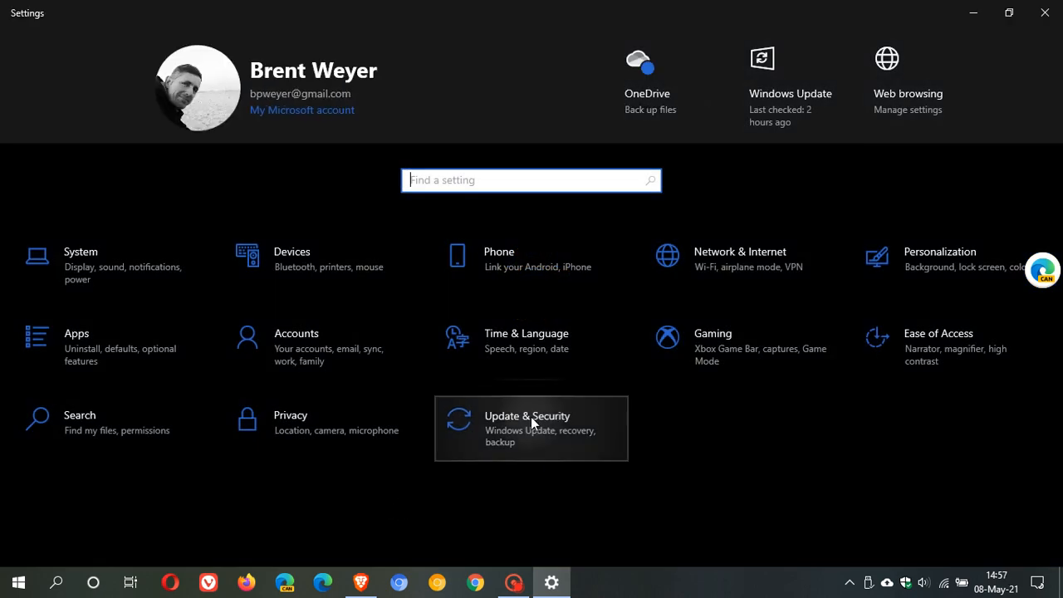
left_click(531, 422)
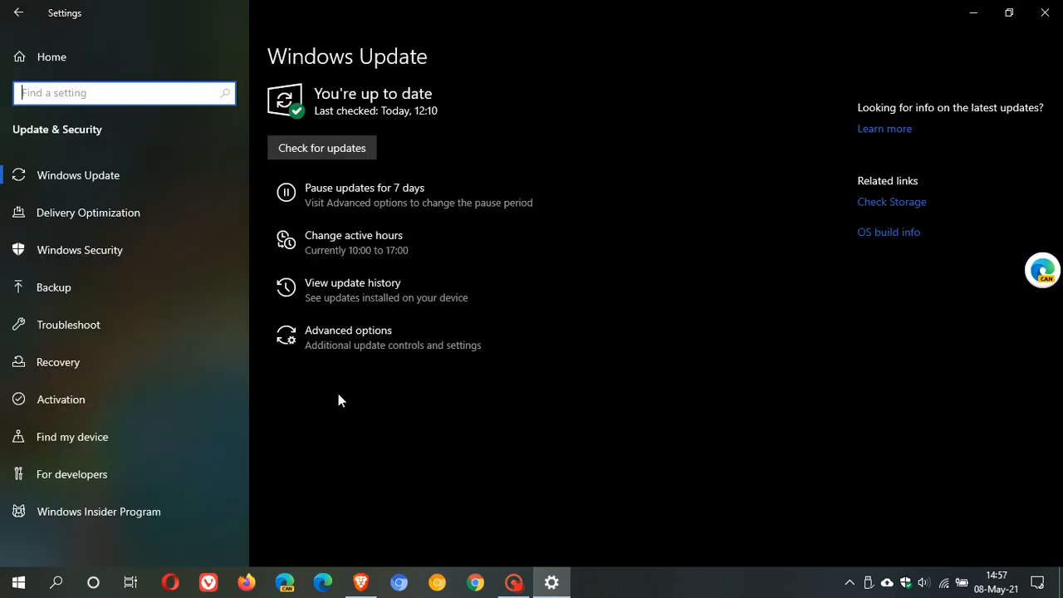
left_click(109, 283)
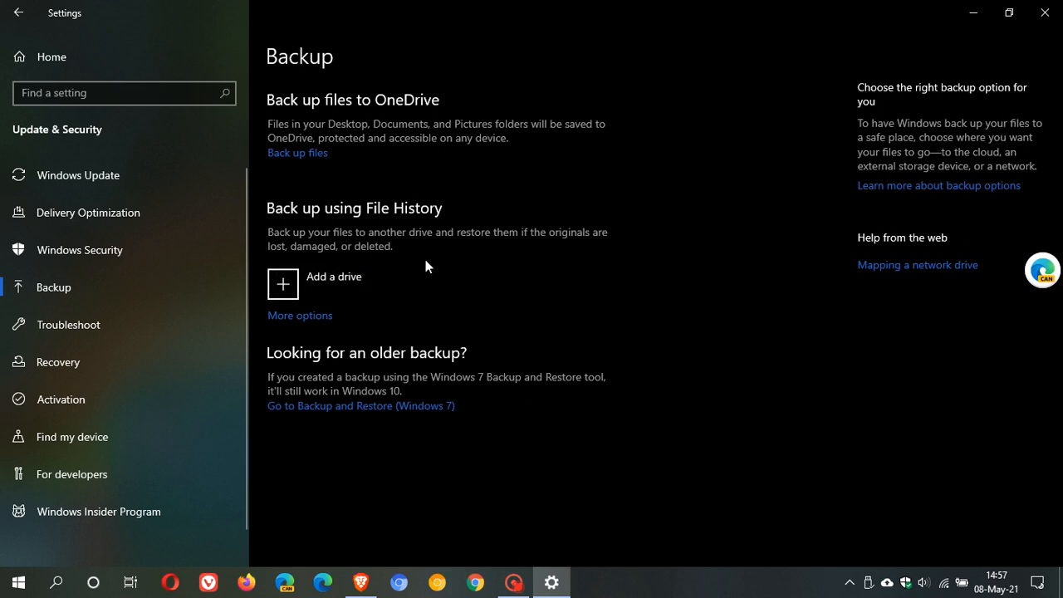
Add Removable Disk (F:) as the File History drive, keep automatic backup turned on, and open the detailed backup options
left_click(283, 285)
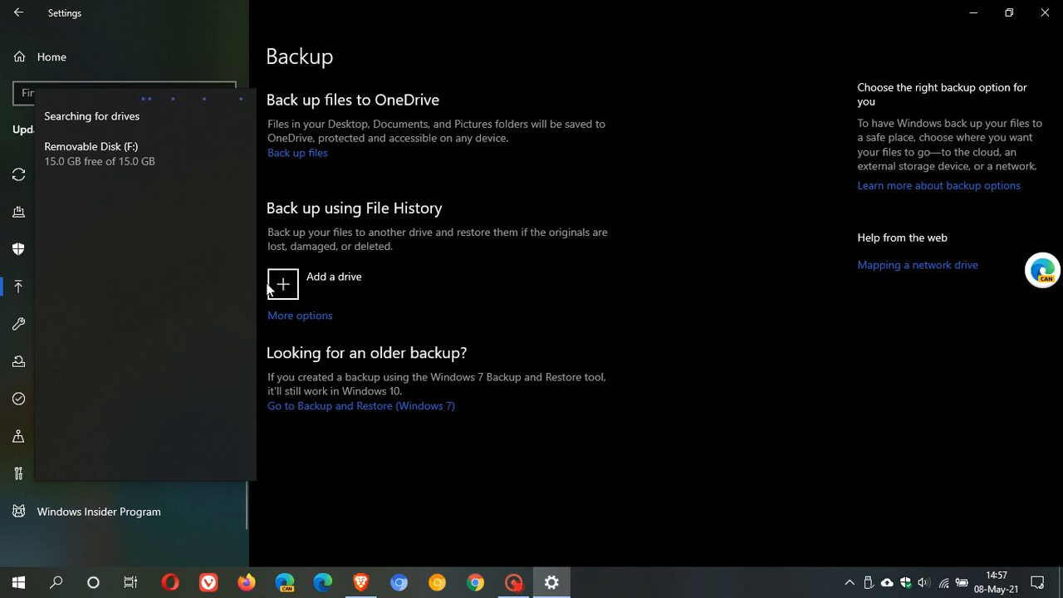
left_click(119, 158)
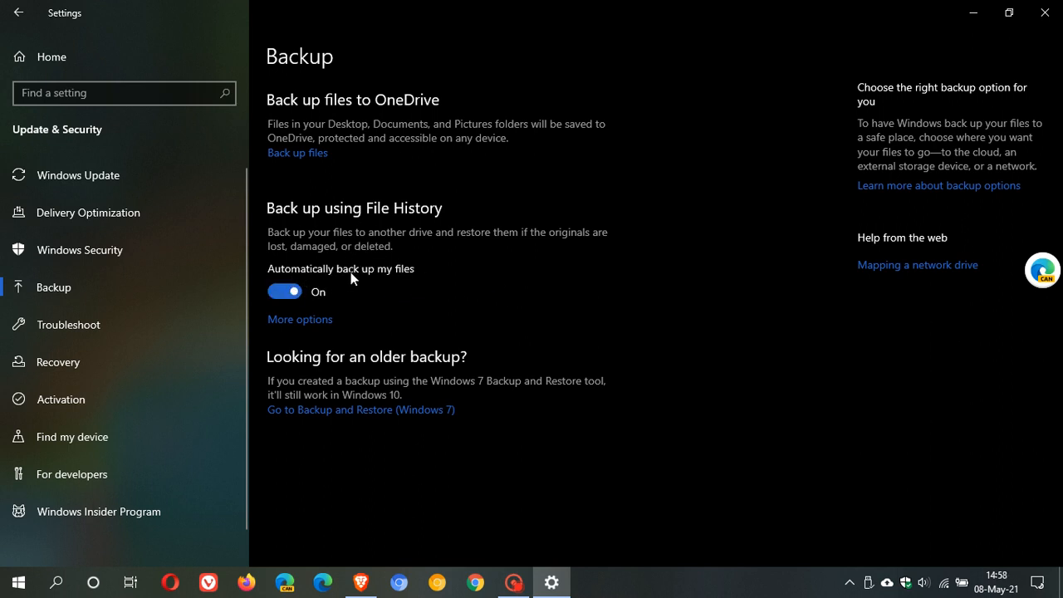
left_click(275, 293)
left_click(300, 292)
left_click(307, 323)
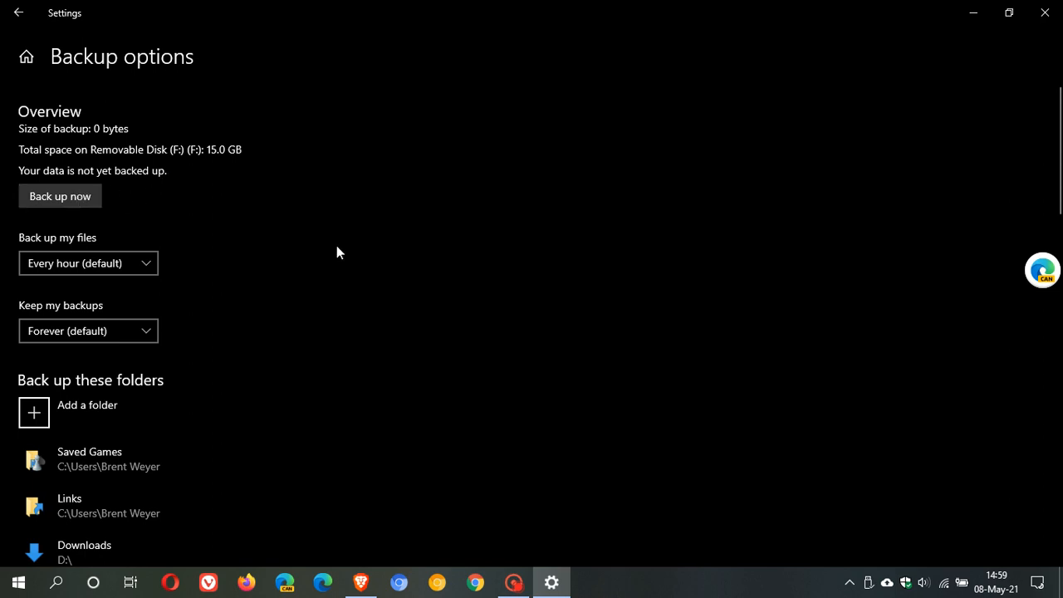
Review the available choices for how often files are backed up and how long backups are kept, leaving both settings as they are
scroll(336, 246, "down", 3)
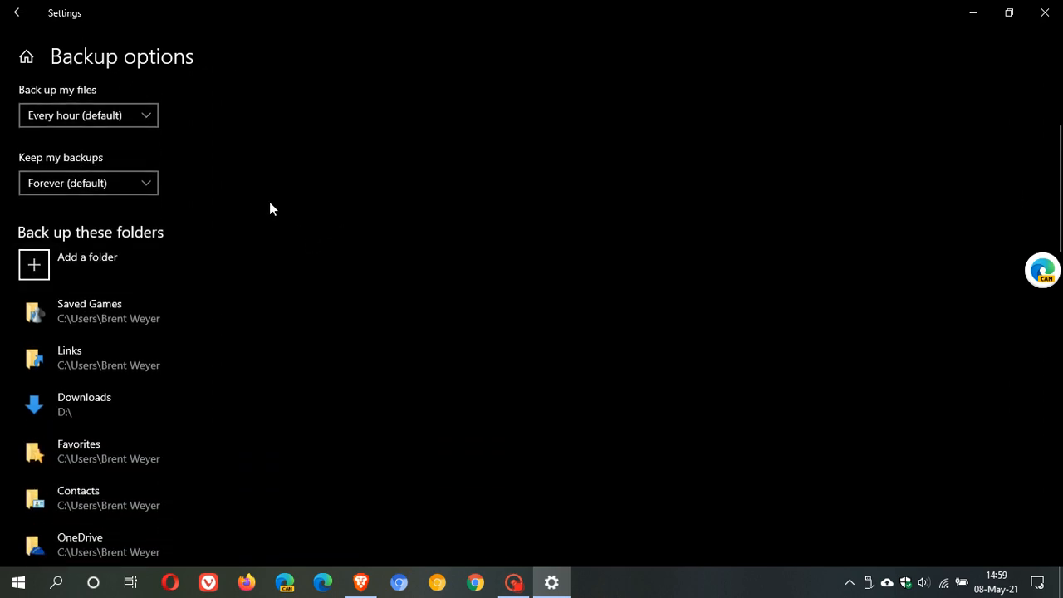
scroll(270, 208, "up", 2)
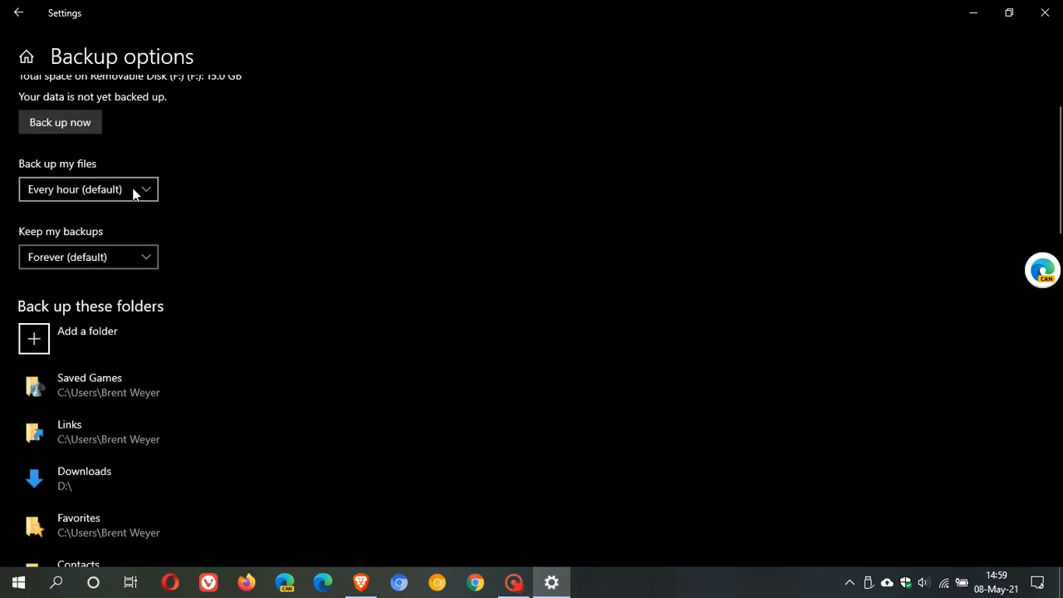
left_click(133, 190)
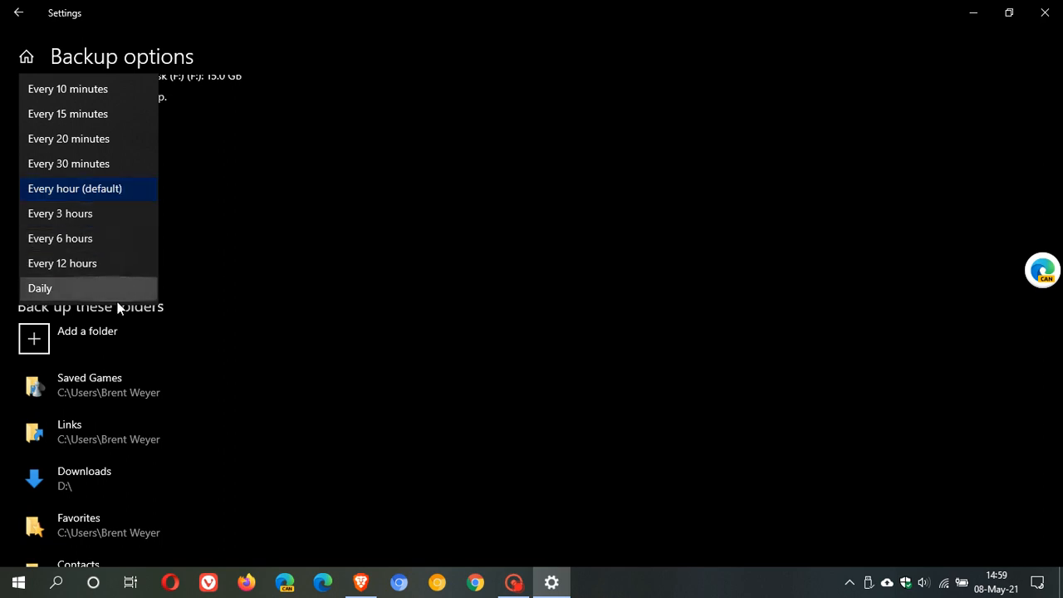
left_click(258, 283)
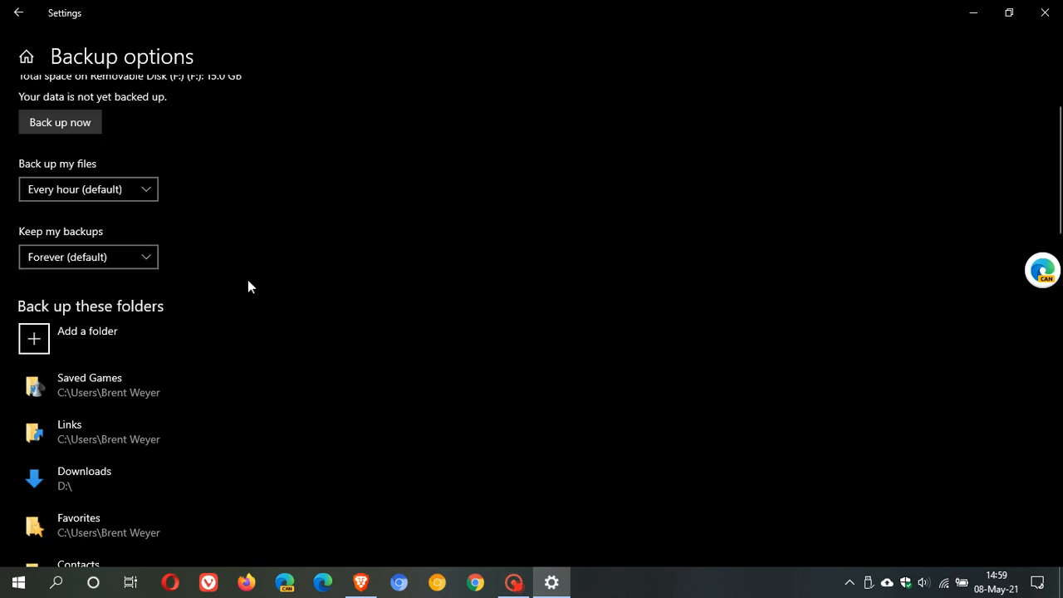
left_click(114, 260)
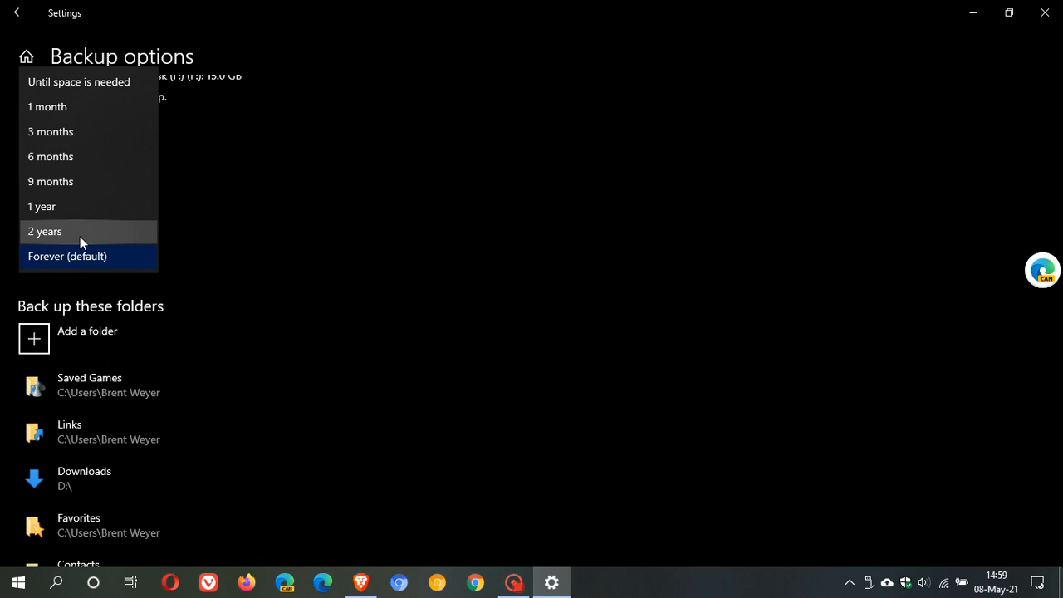
left_click(372, 275)
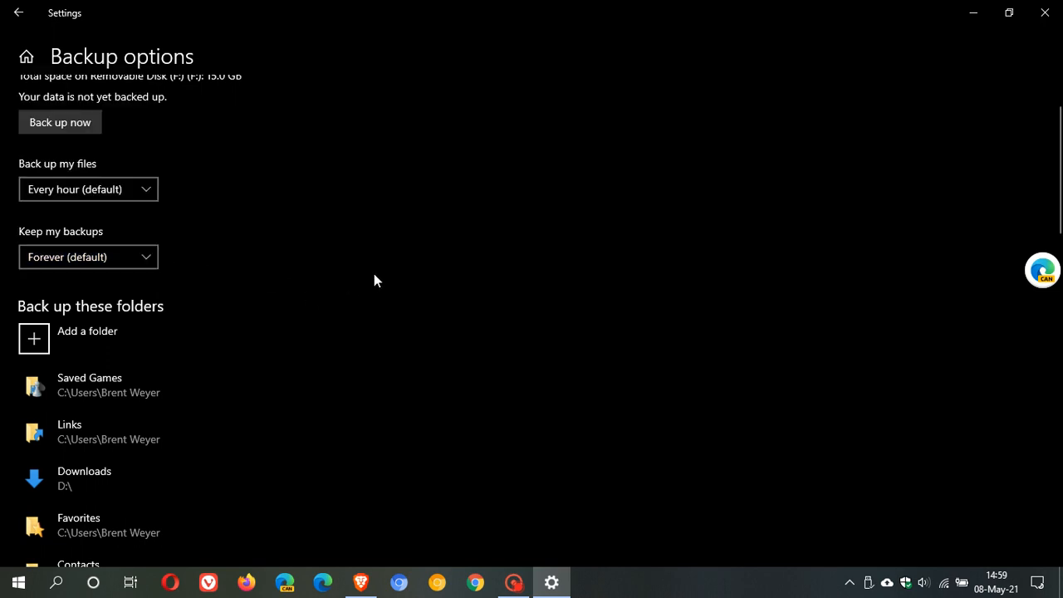
Examine the full list of folders included in the File History backup
scroll(374, 275, "down", 3)
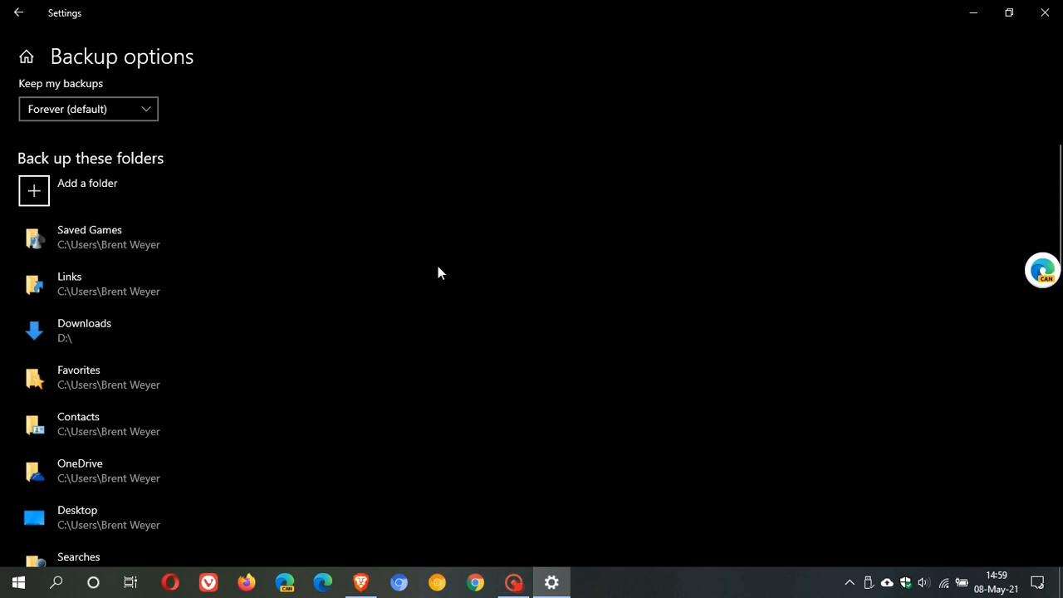
scroll(438, 273, "down", 4)
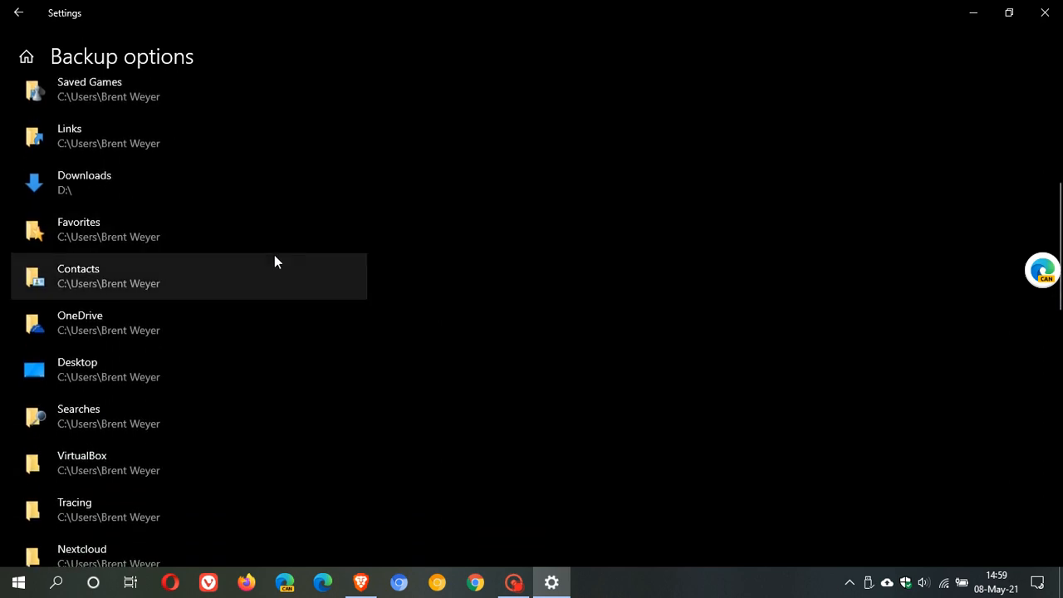
scroll(399, 281, "down", 3)
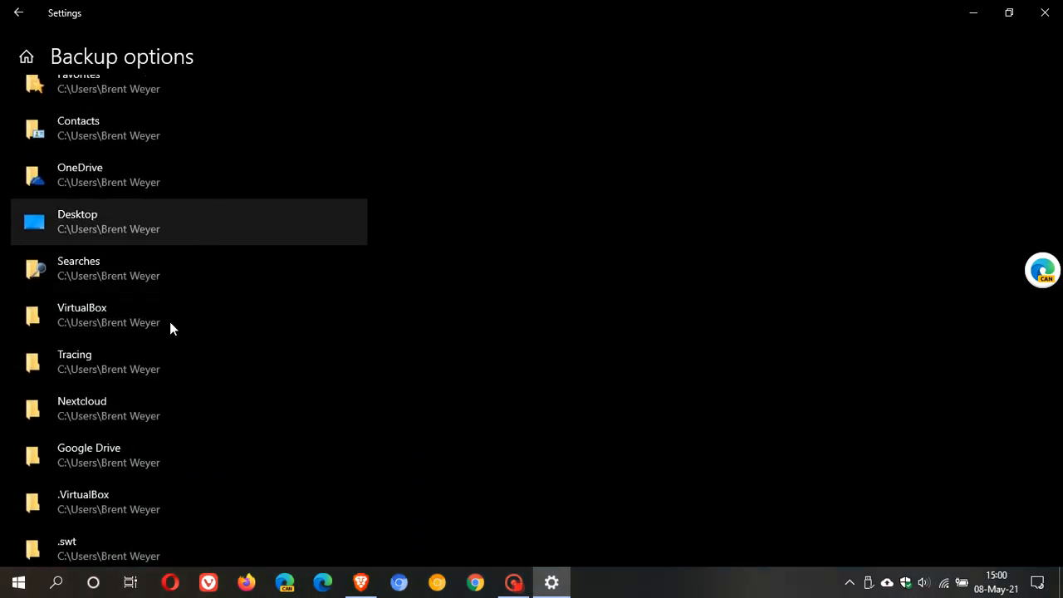
scroll(295, 380, "down", 2)
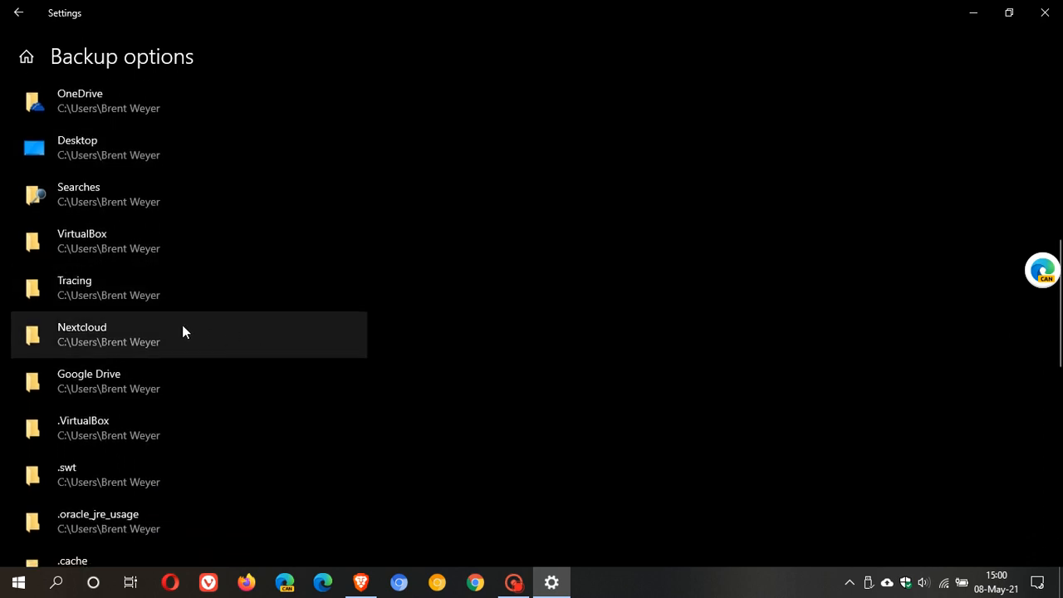
scroll(378, 336, "down", 4)
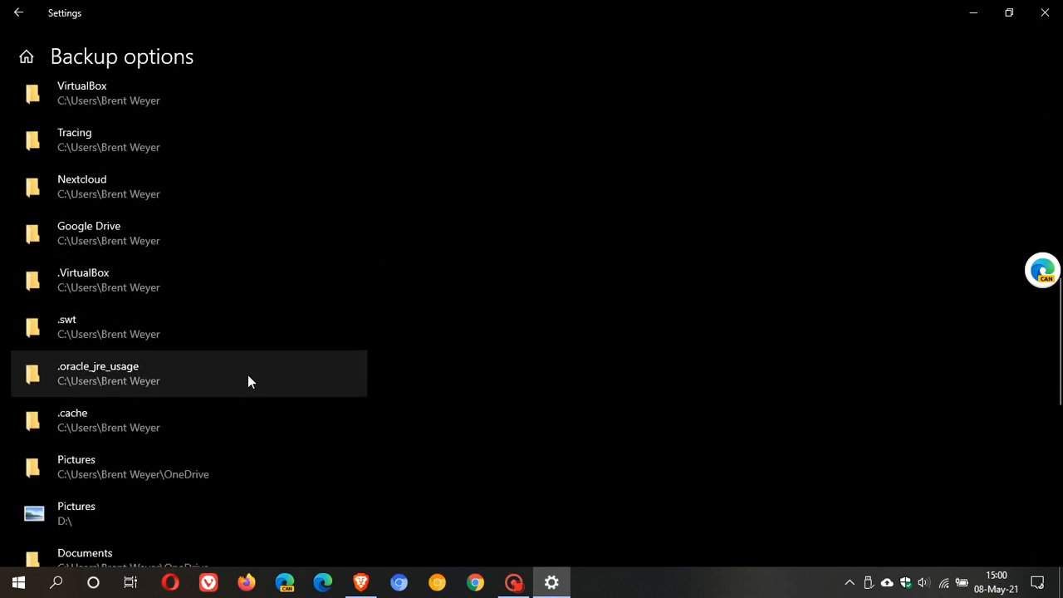
scroll(272, 377, "down", 3)
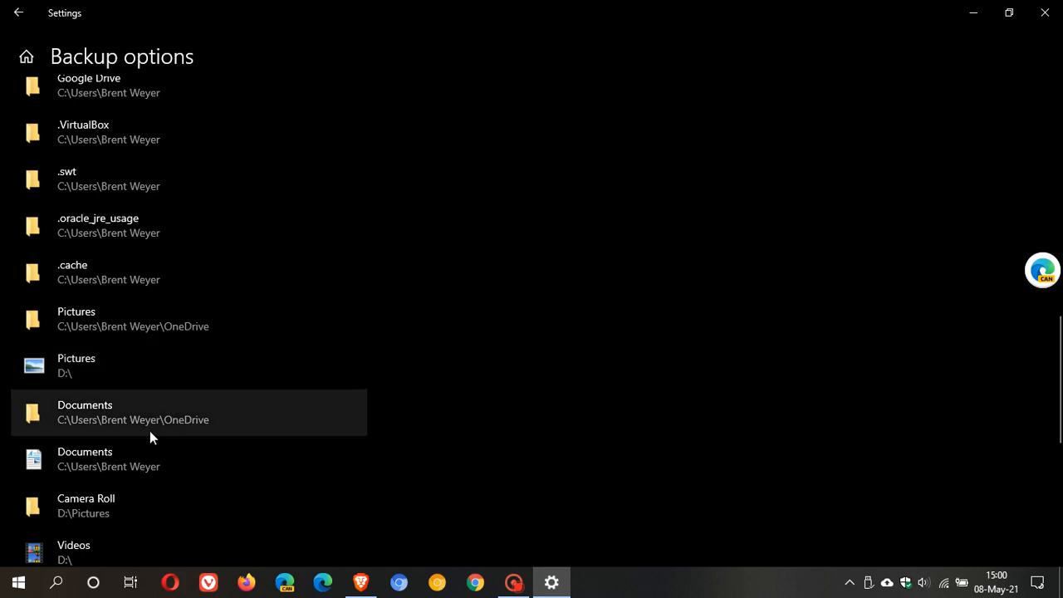
scroll(283, 350, "down", 3)
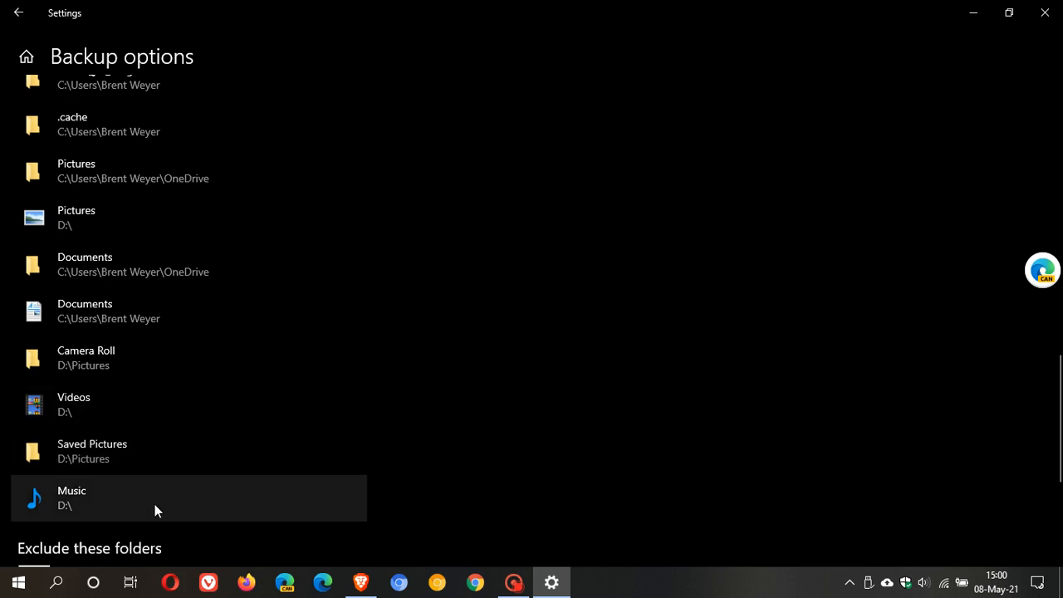
scroll(437, 404, "up", 7)
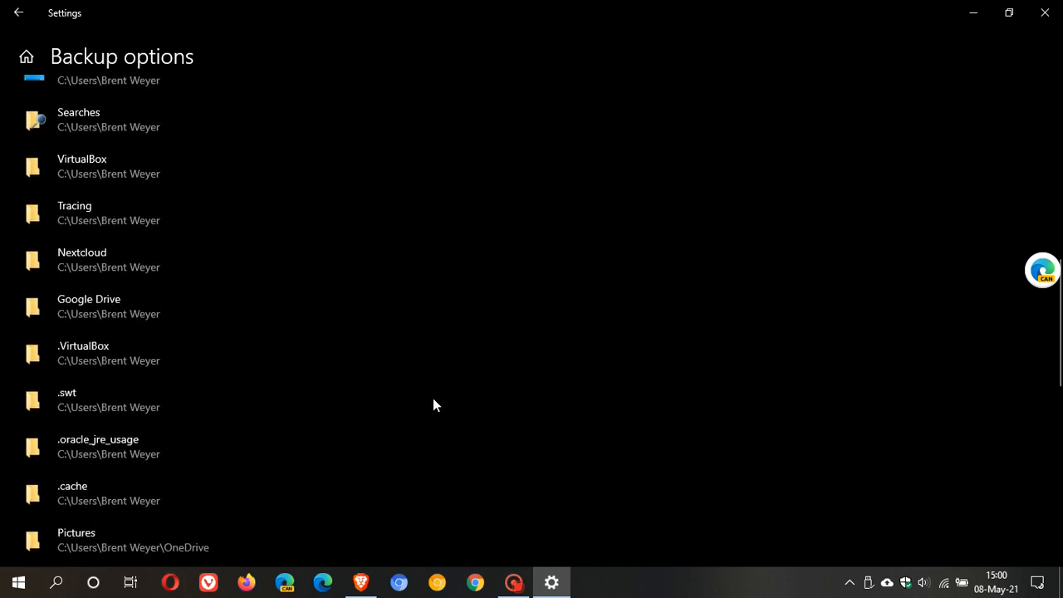
scroll(429, 371, "down", 1)
scroll(433, 370, "up", 12)
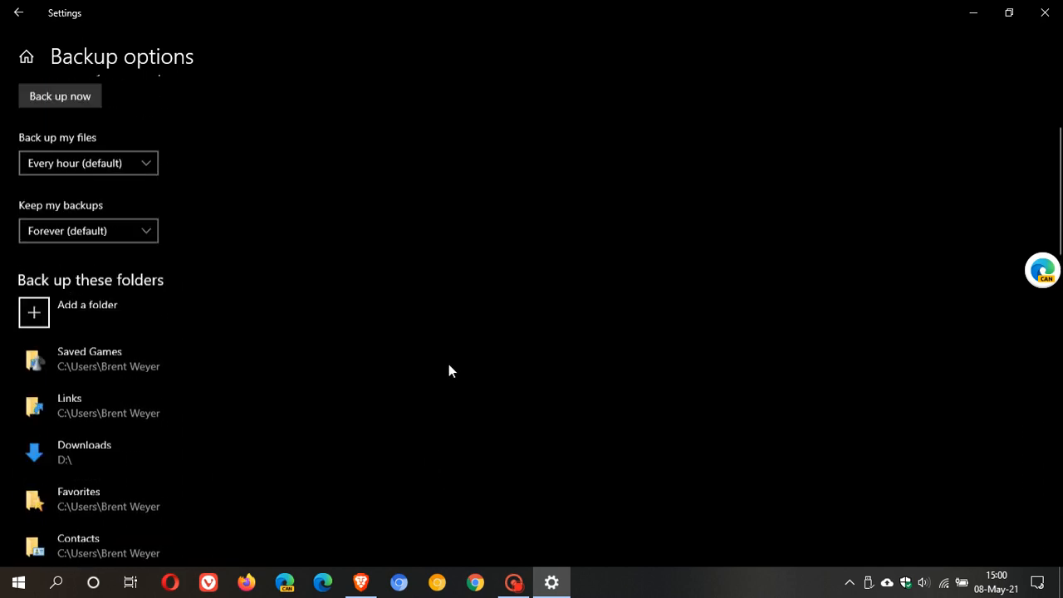
Check the folder picker for adding a folder to the backup, and close it without choosing one
scroll(449, 370, "down", 4)
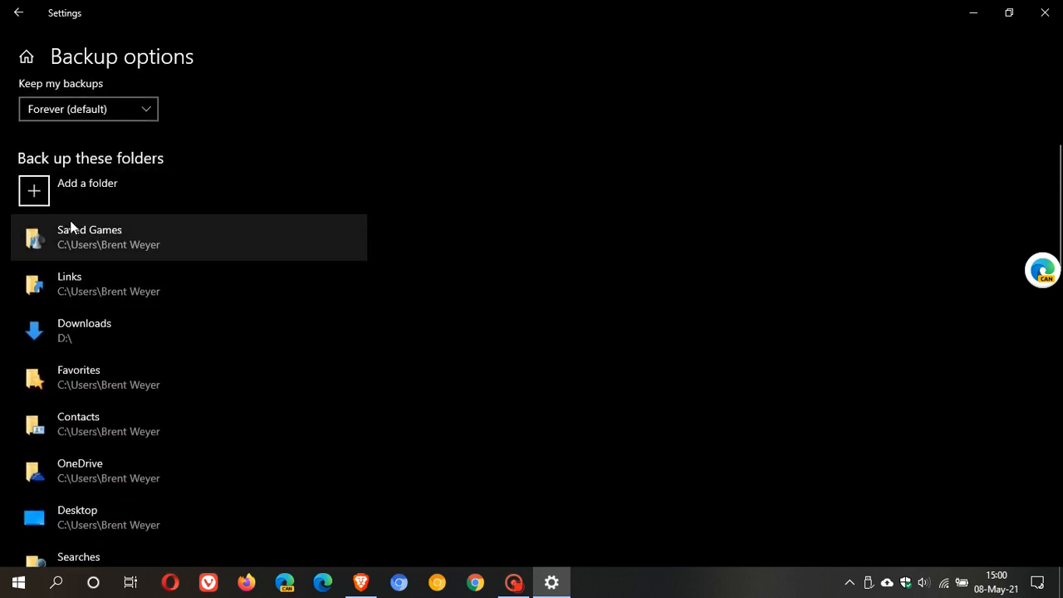
left_click(36, 196)
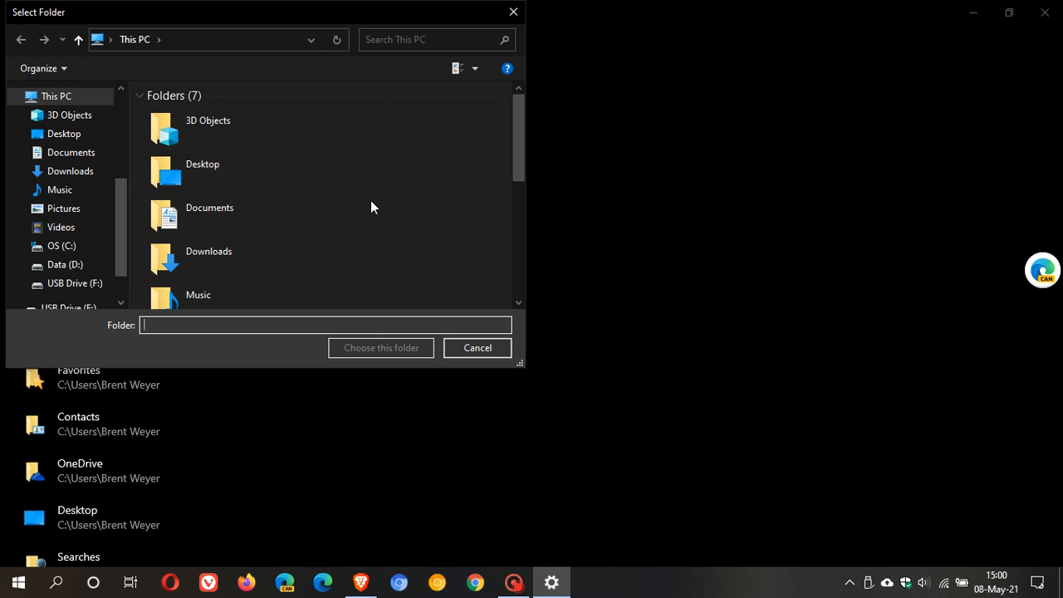
left_click(513, 13)
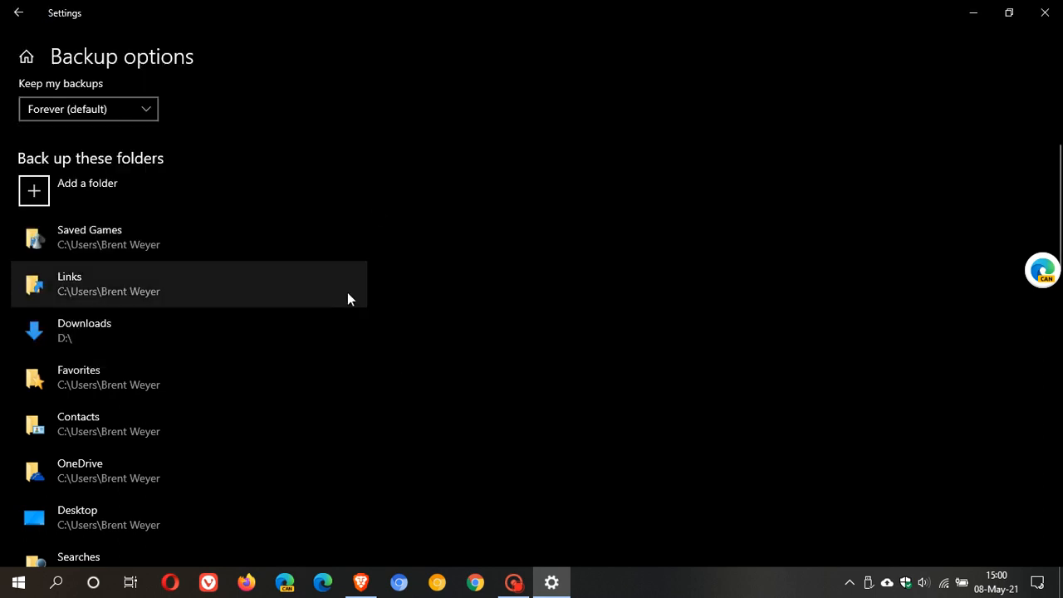
Expand the Saved Games entry in the list of backed-up folders to view its removal option
scroll(170, 250, "down", 5)
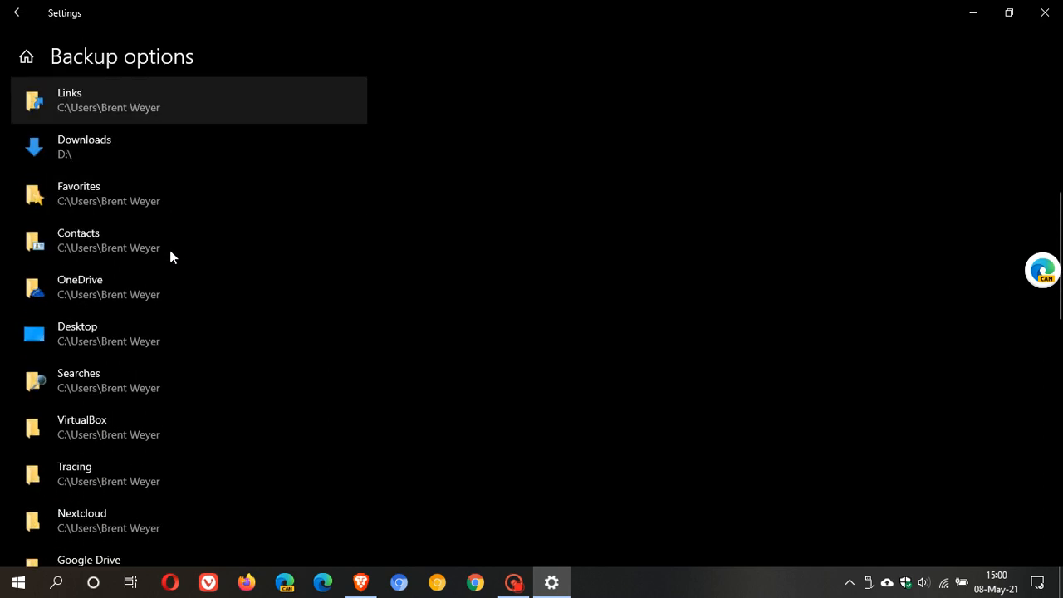
scroll(169, 250, "up", 6)
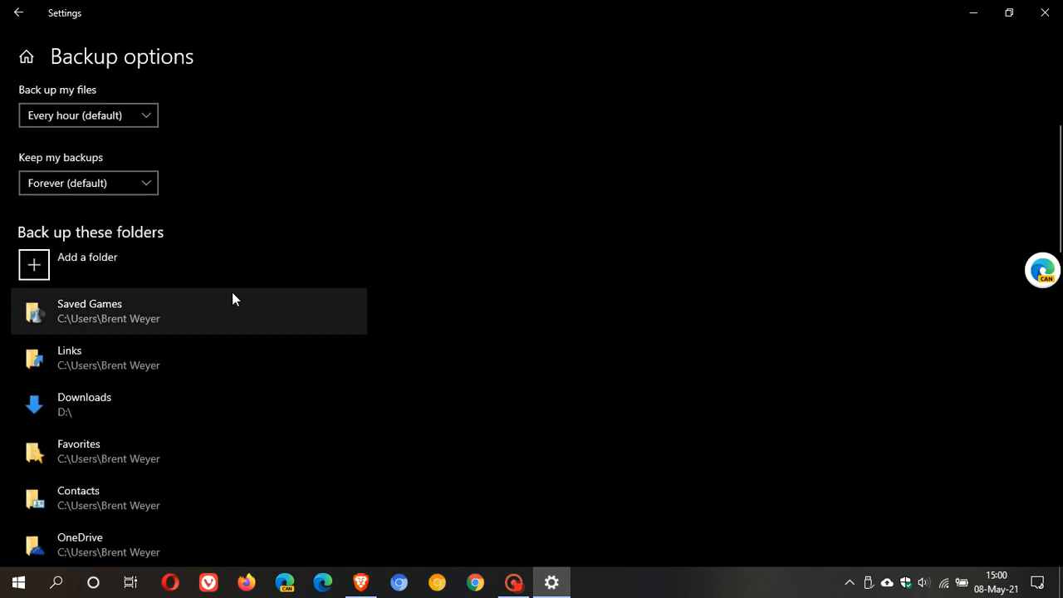
left_click(186, 324)
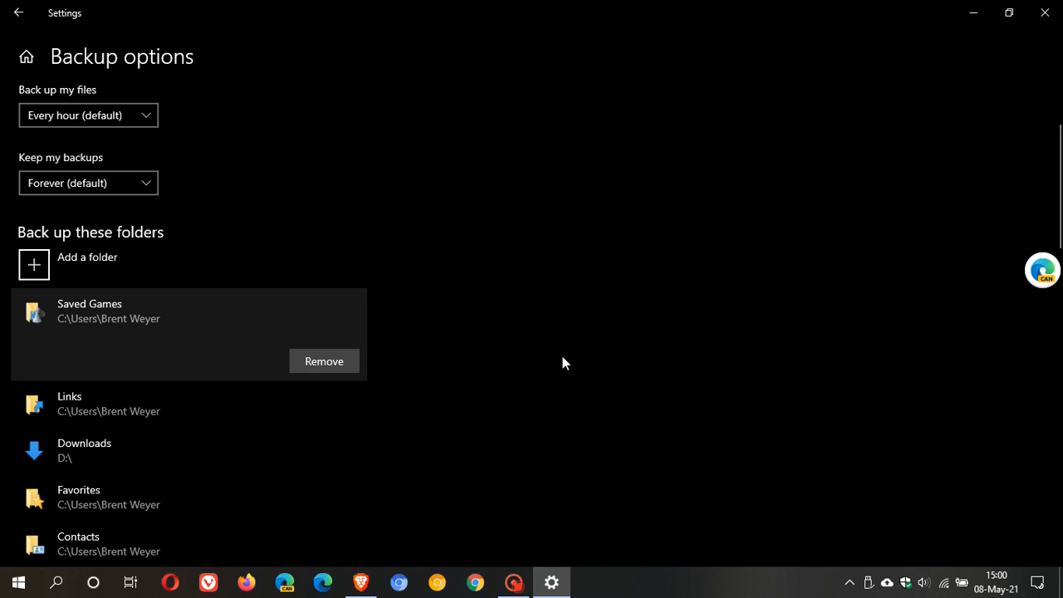
Start a File History backup to Removable Disk (F:) immediately
scroll(563, 363, "down", 8)
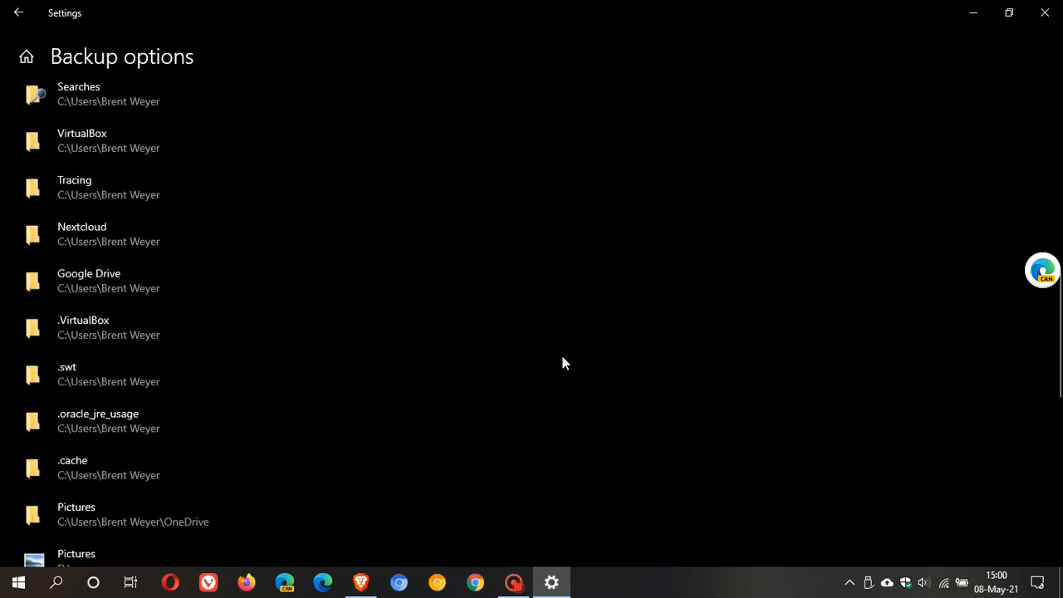
scroll(563, 363, "down", 2)
scroll(563, 363, "up", 10)
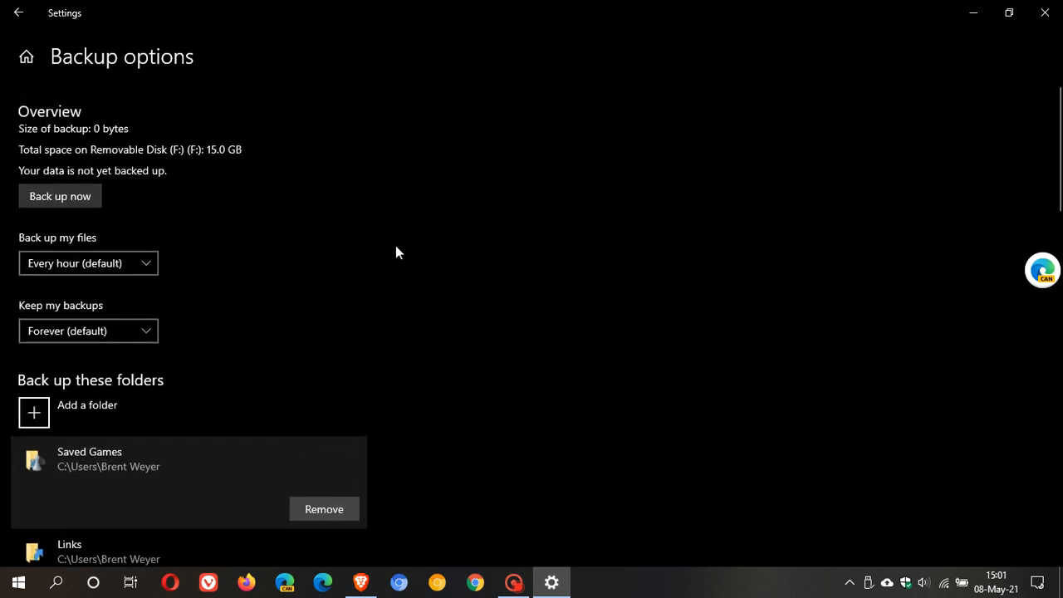
left_click(78, 201)
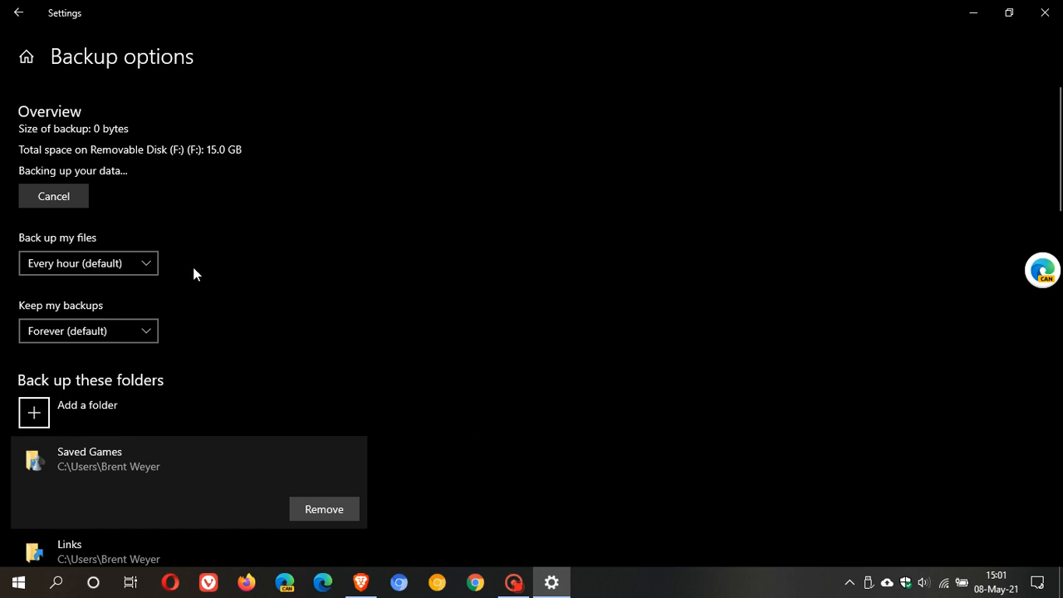
Recheck the interval choices for automatic file backup and close the list without changing the selection
left_click(139, 262)
left_click(139, 262)
left_click(124, 262)
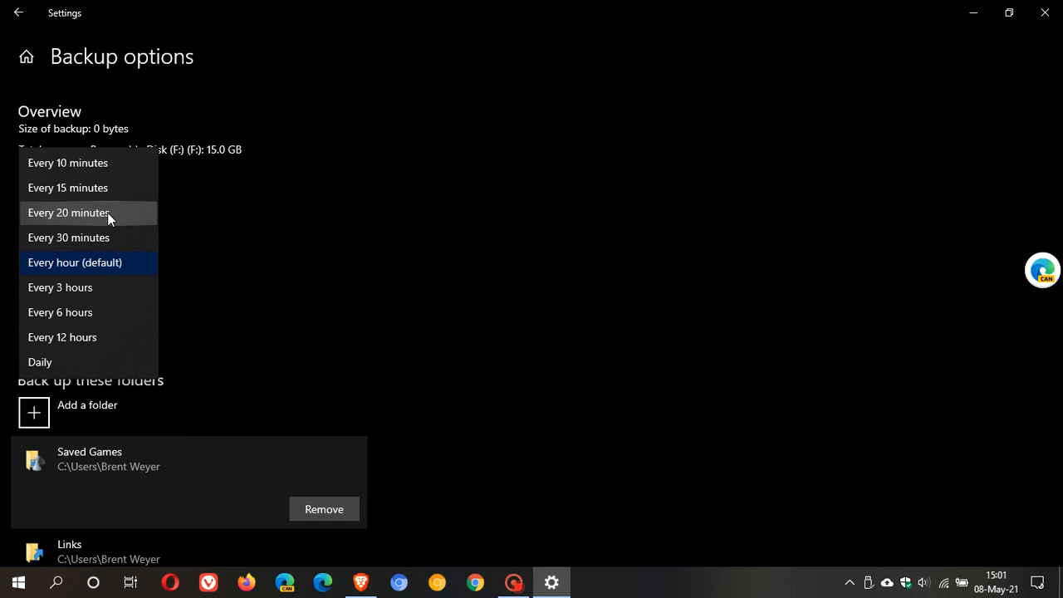
left_click(355, 232)
Examine the folder exclusion, drive replacement and related settings beyond the list of backed-up folders
scroll(609, 220, "down", 1)
scroll(611, 227, "down", 15)
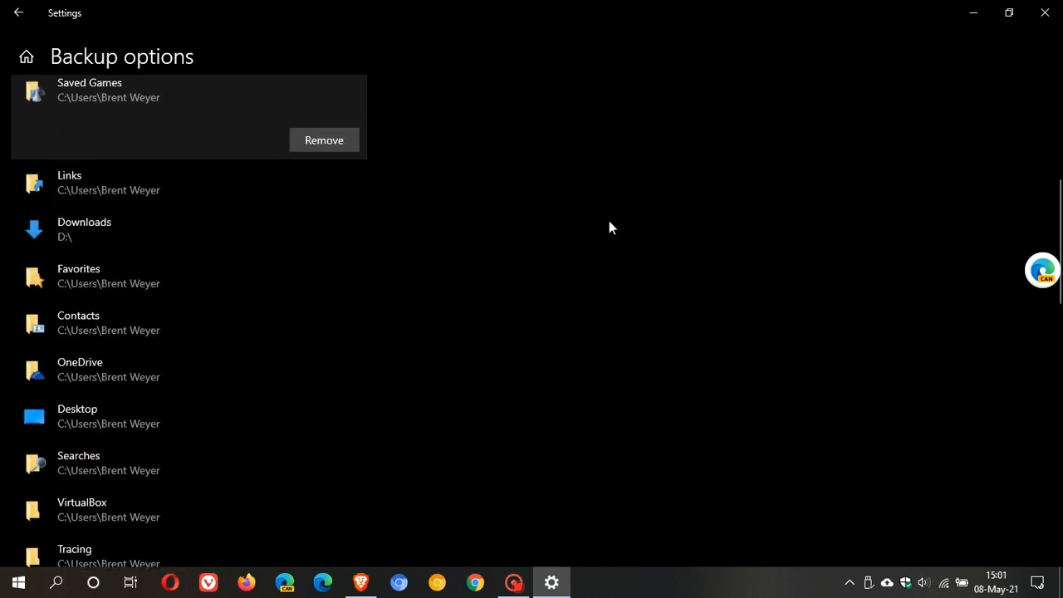
scroll(609, 226, "down", 1)
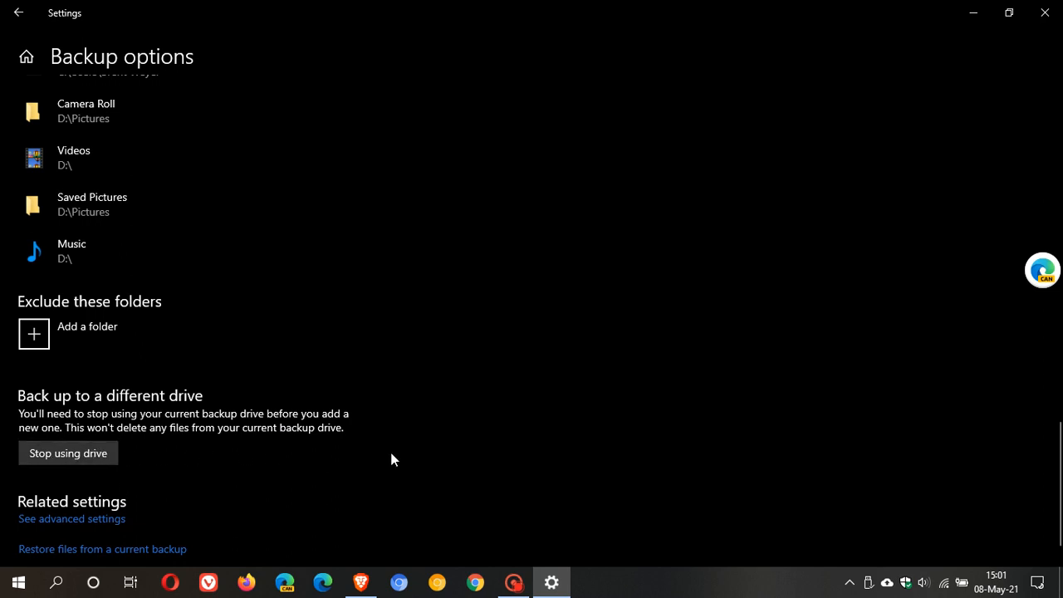
scroll(432, 446, "up", 15)
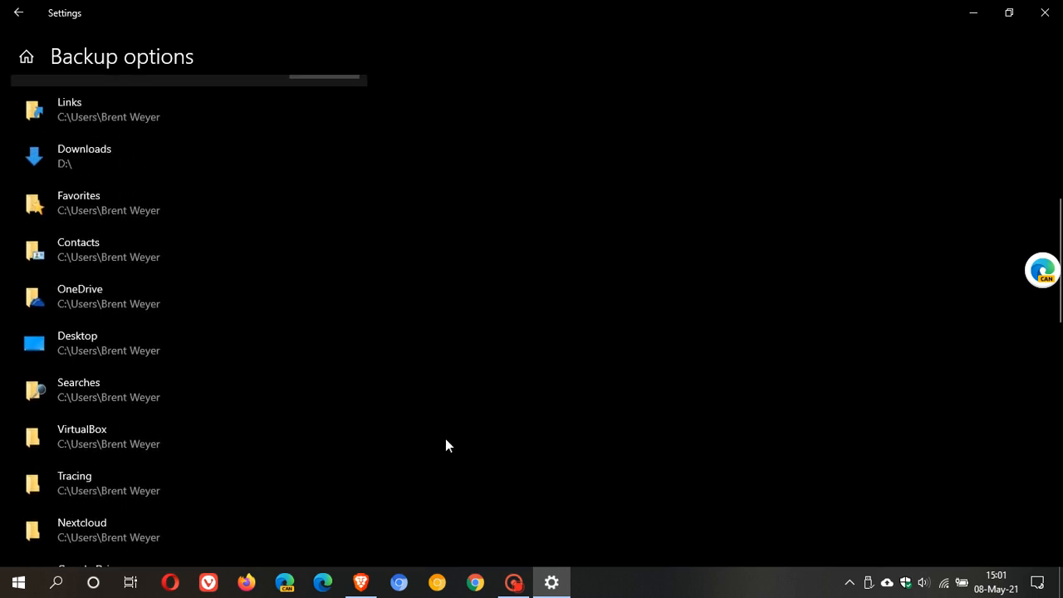
Recheck the backup overview and open the option to restore files from a current backup under the related settings
scroll(446, 446, "up", 3)
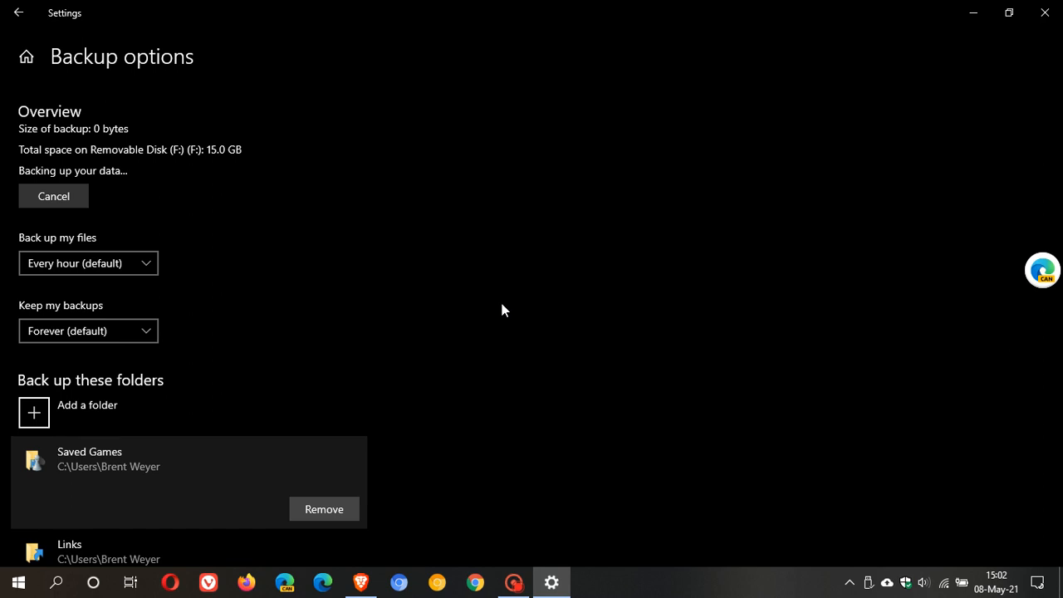
scroll(502, 306, "down", 10)
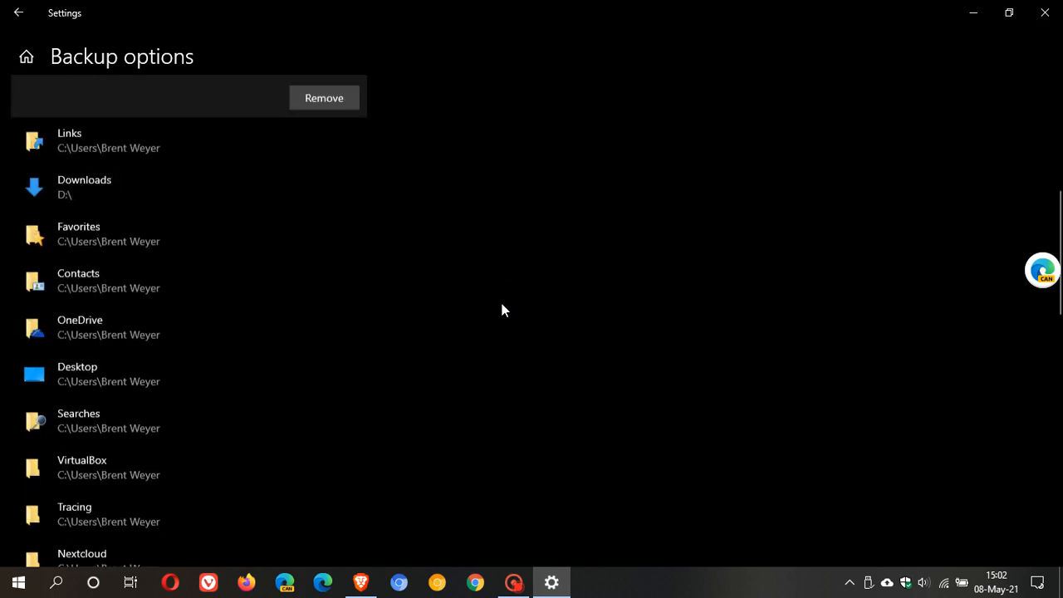
scroll(502, 310, "down", 3)
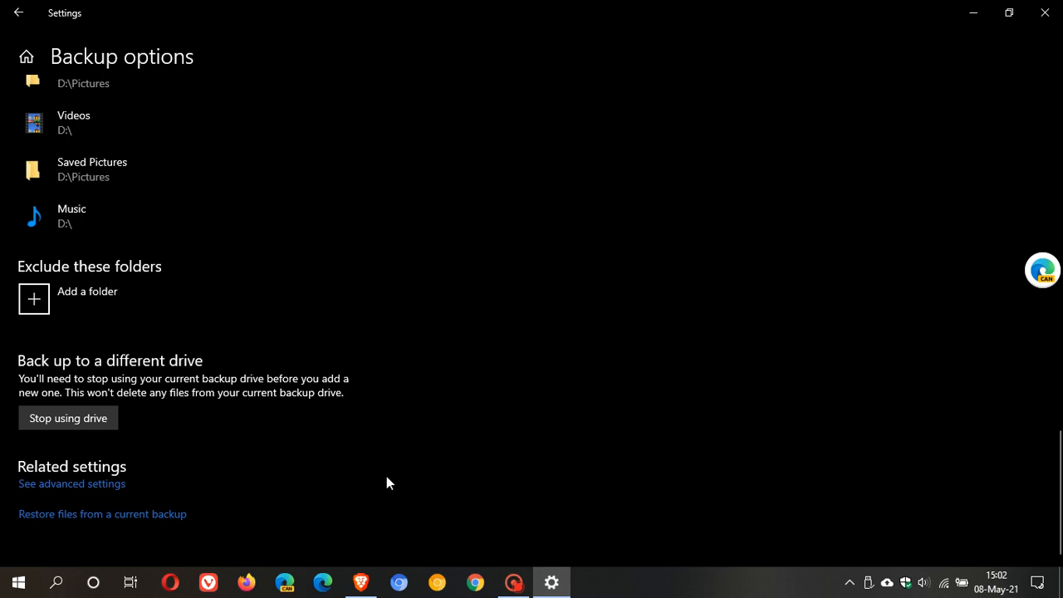
left_click(146, 521)
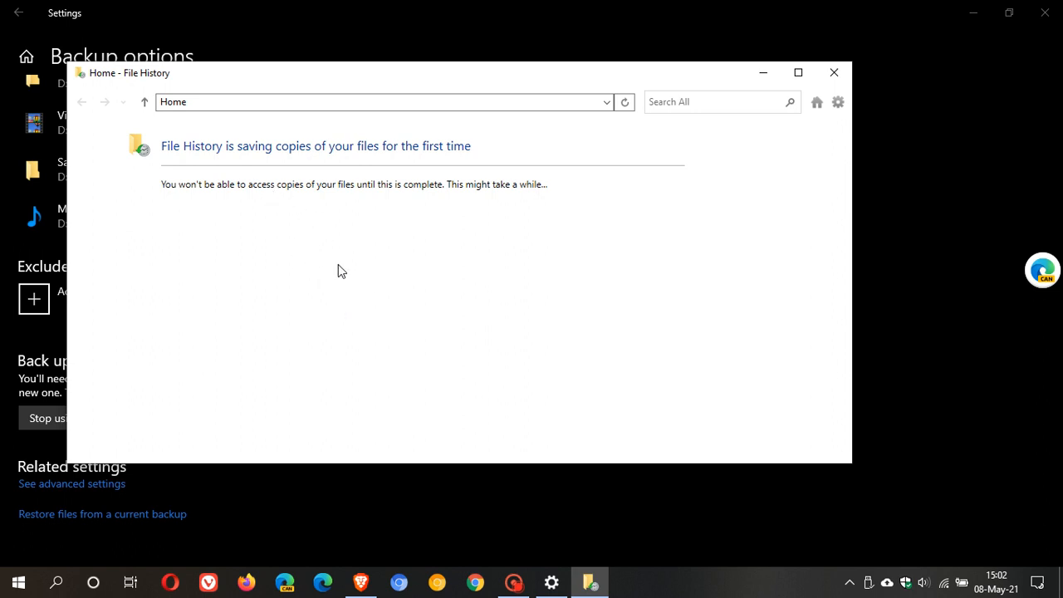
Close the File History restore window and the Settings window to return to the desktop
left_click(835, 73)
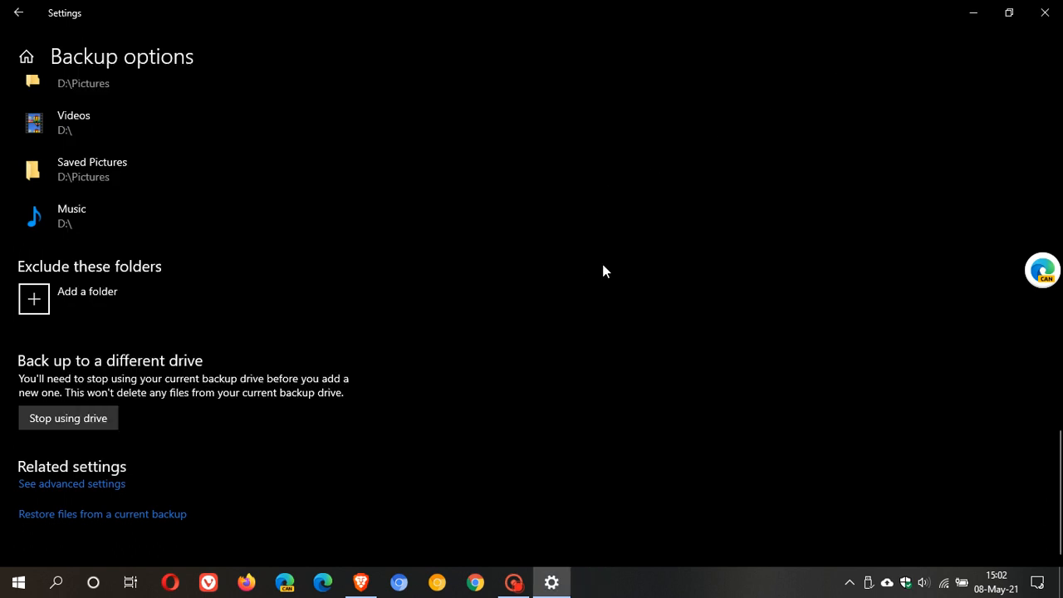
left_click(1044, 20)
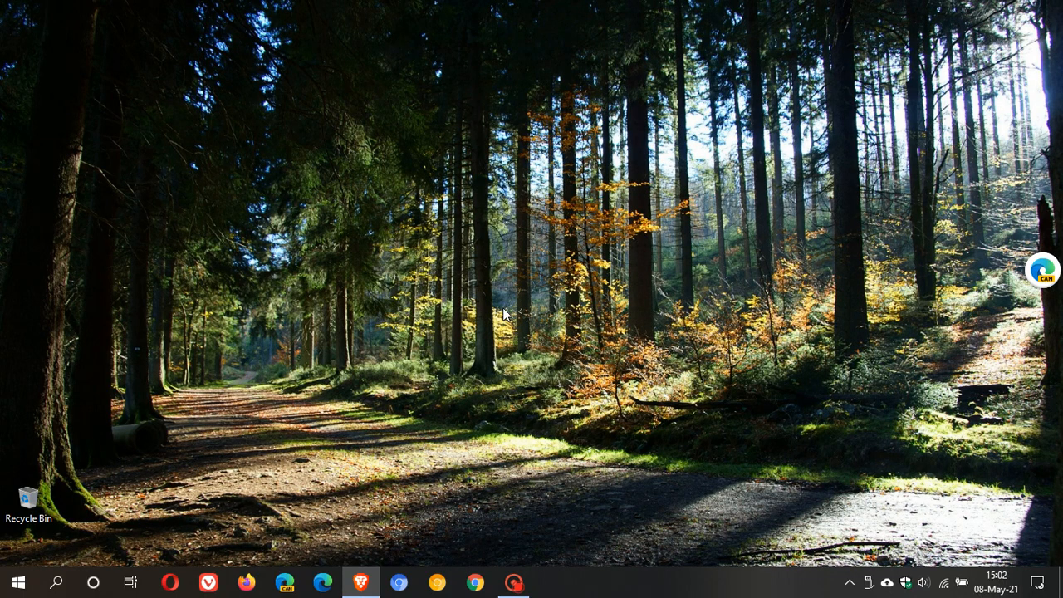